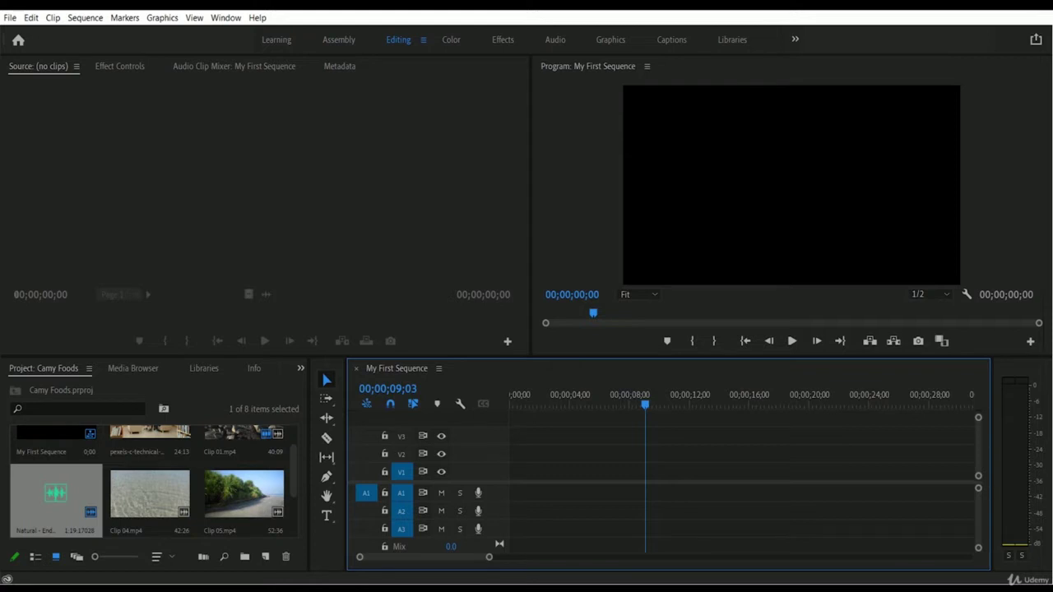
# Place the library clip pexels-c-technical-6344218.mp4 at the start of video track V1
pyautogui.moveTo(293, 473); pyautogui.dragTo(294, 454)
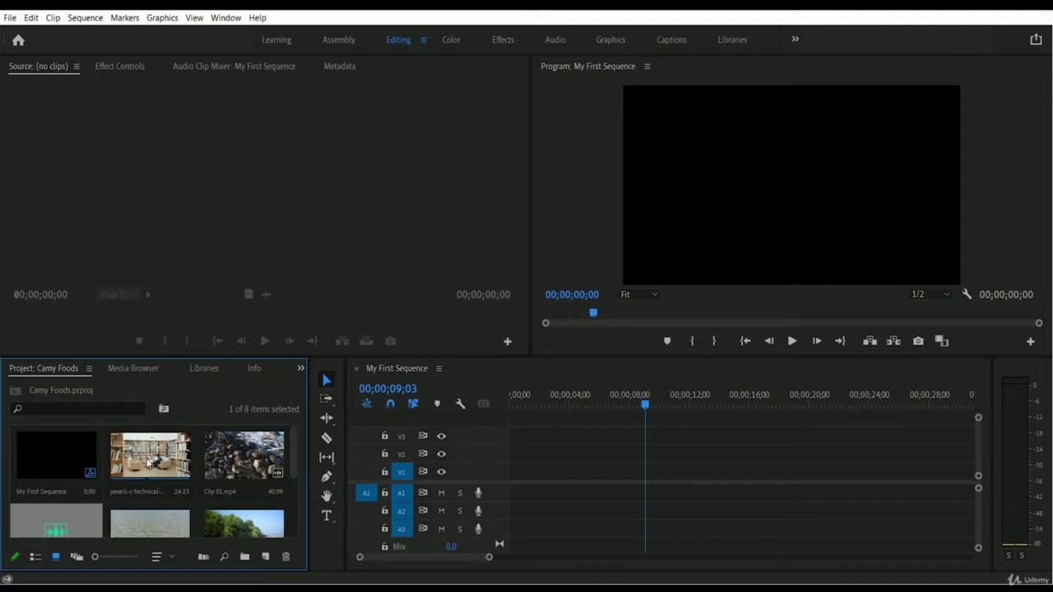
pyautogui.moveTo(149, 464); pyautogui.dragTo(519, 474)
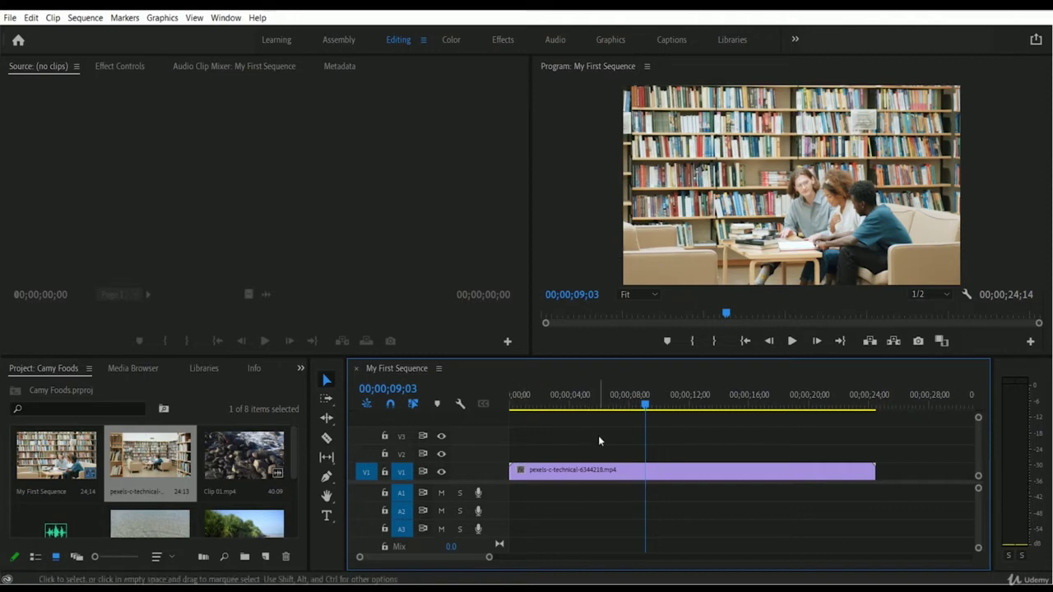
# Scale the library clip on V1 to the frame size and save the project
pyautogui.click(680, 474)
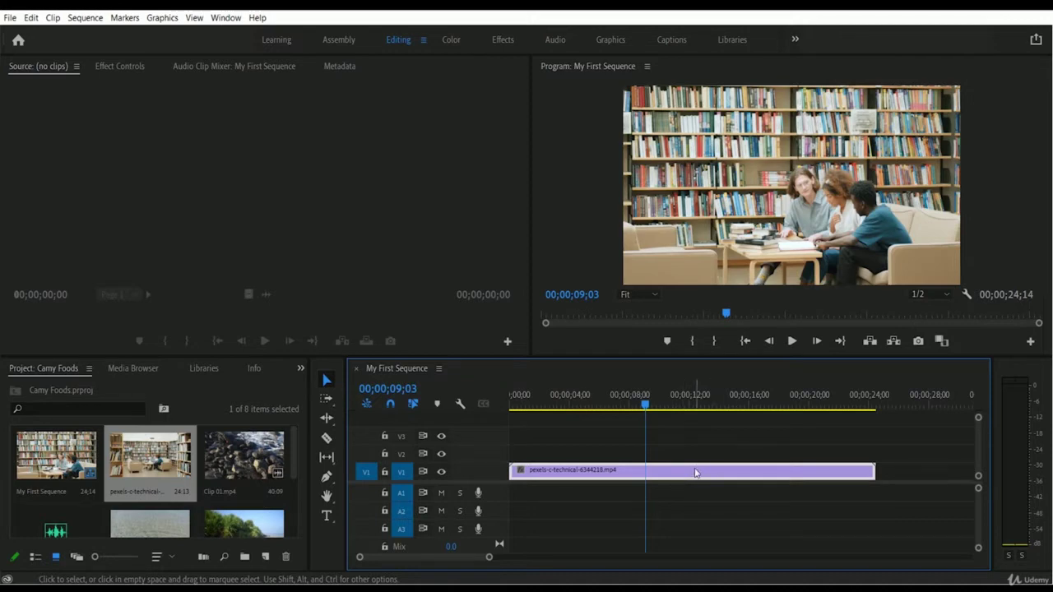
pyautogui.rightClick(696, 471)
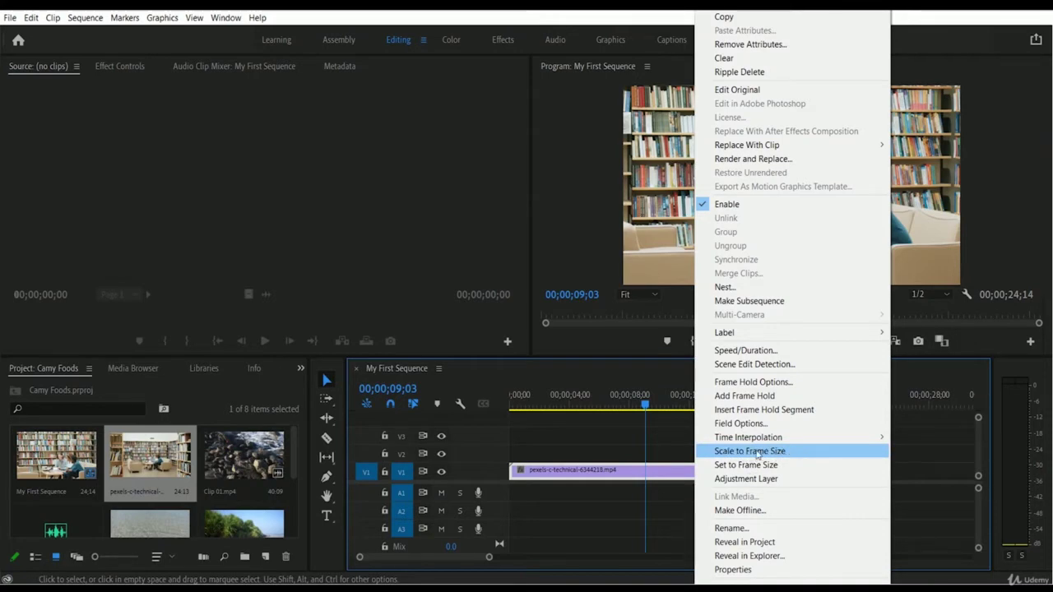
pyautogui.click(801, 454)
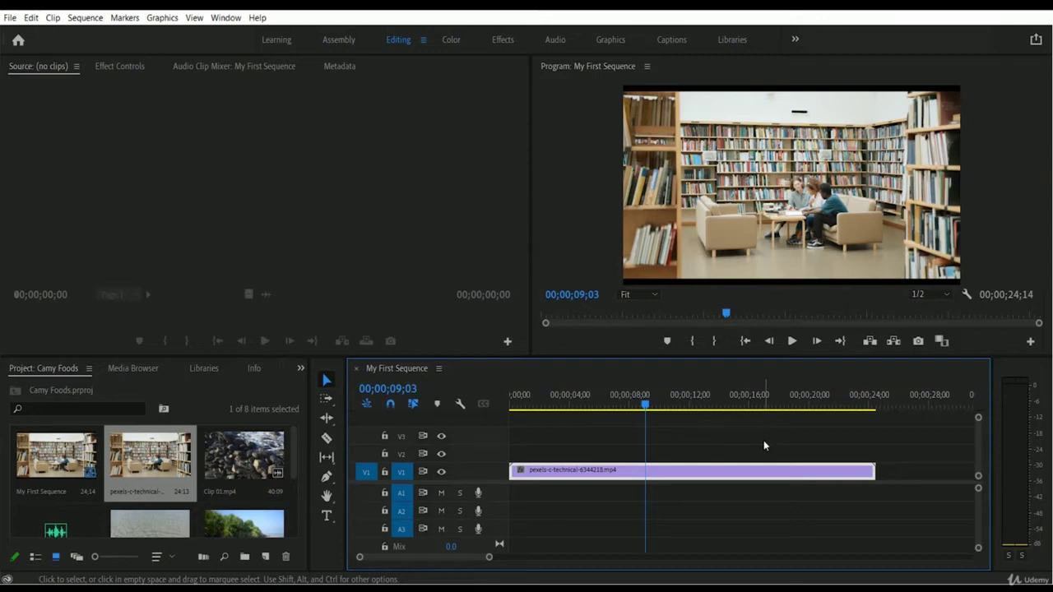
pyautogui.hotkey('ctrl', 's')
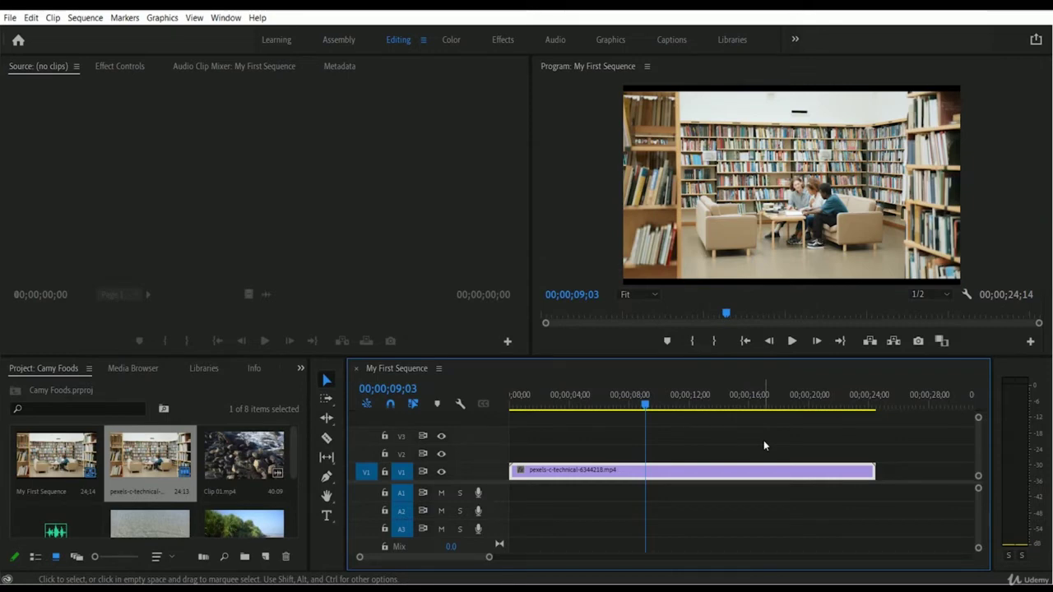
# Show the effect controls for the library clip on V1
pyautogui.hotkey('shift', '2')
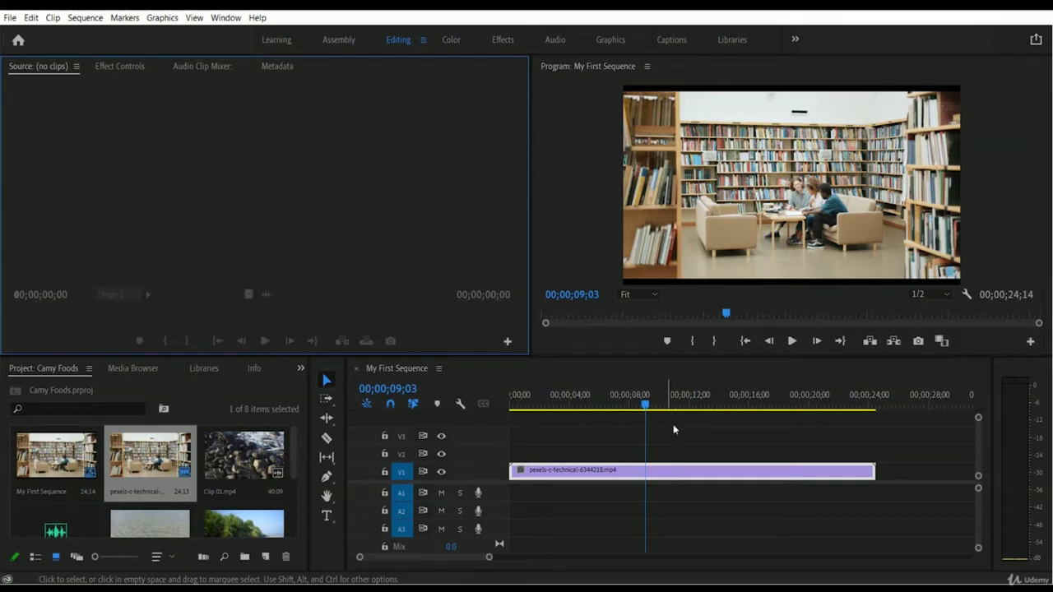
pyautogui.click(683, 473)
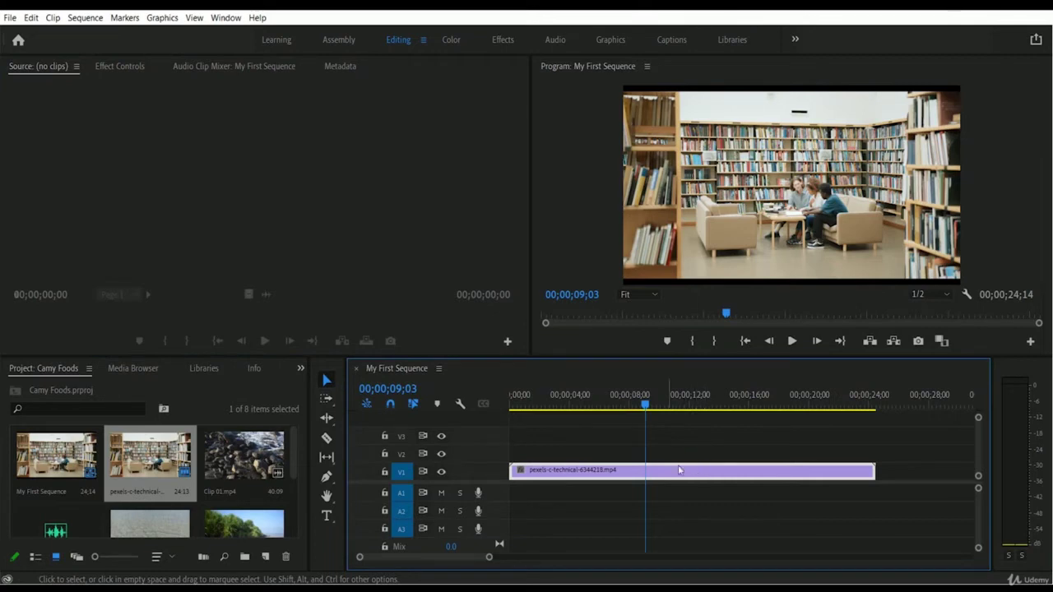
pyautogui.click(119, 69)
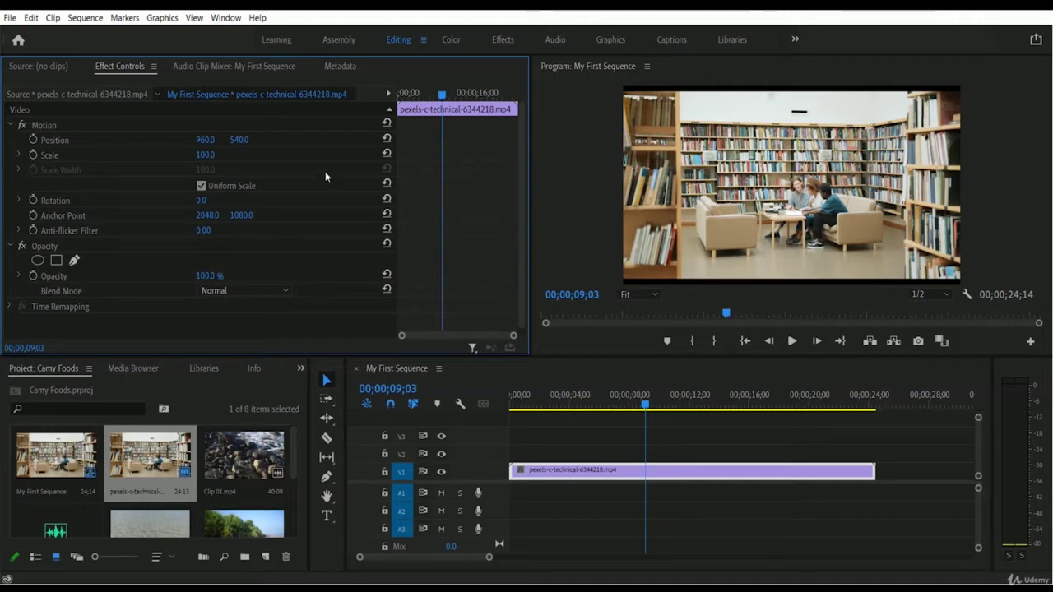
# Try the library clip's Scale at 75 and at 50
pyautogui.click(205, 155)
pyautogui.click(205, 156)
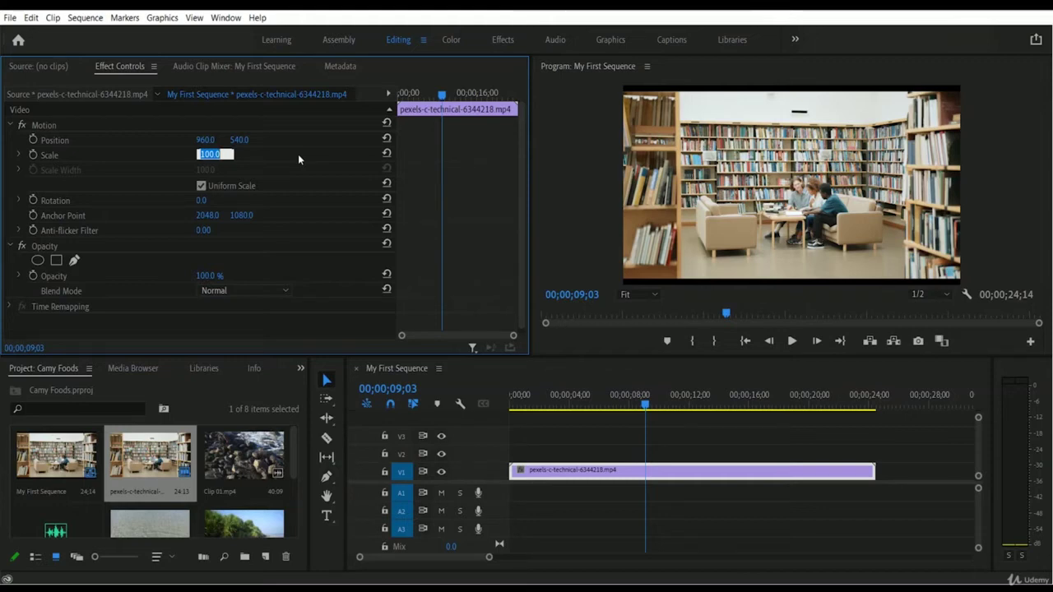
pyautogui.write('75')
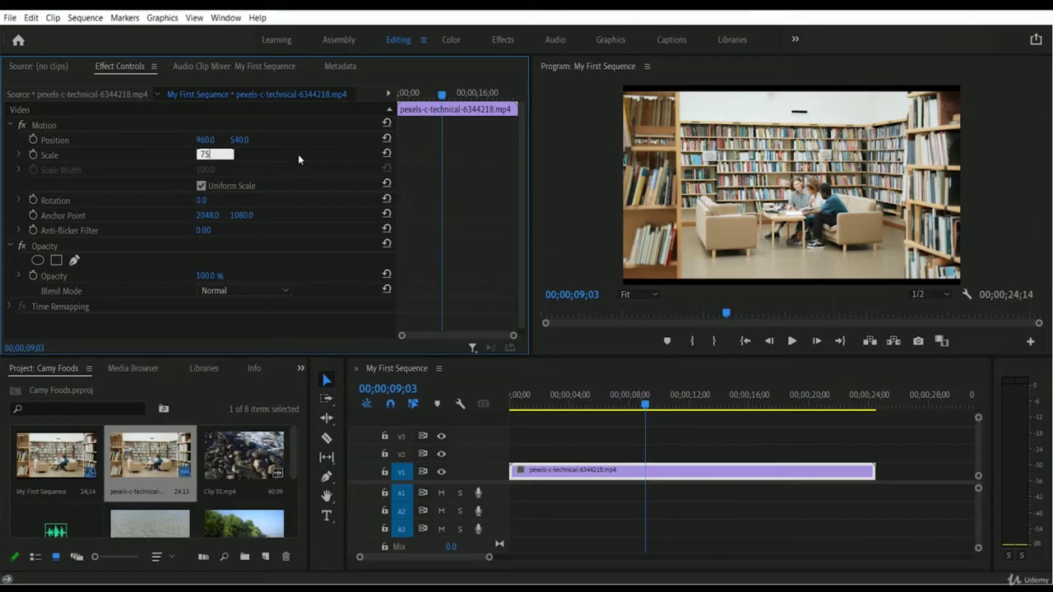
pyautogui.press('Return')
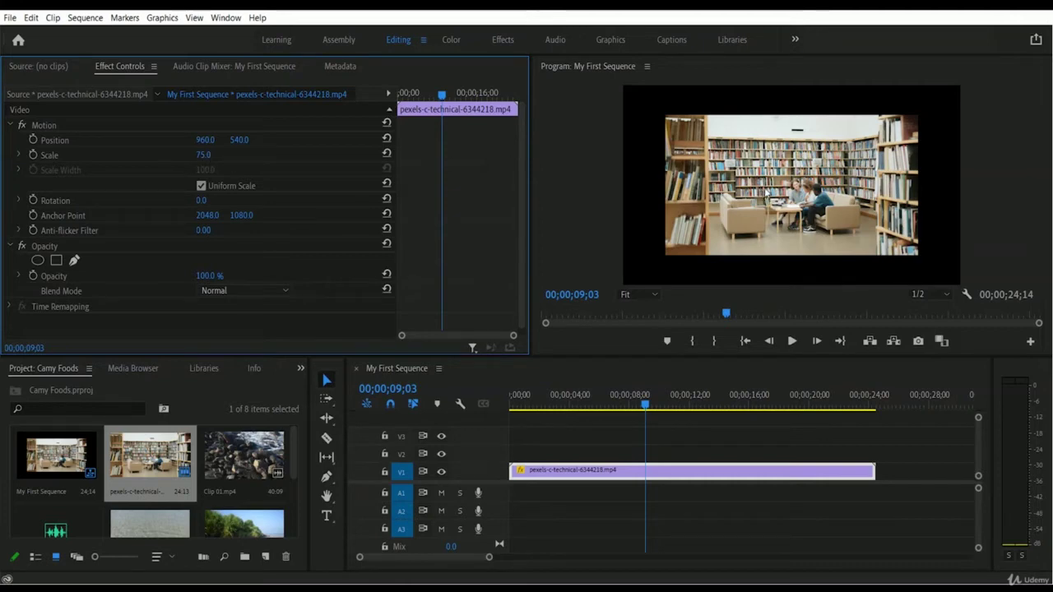
pyautogui.click(209, 156)
pyautogui.write('50')
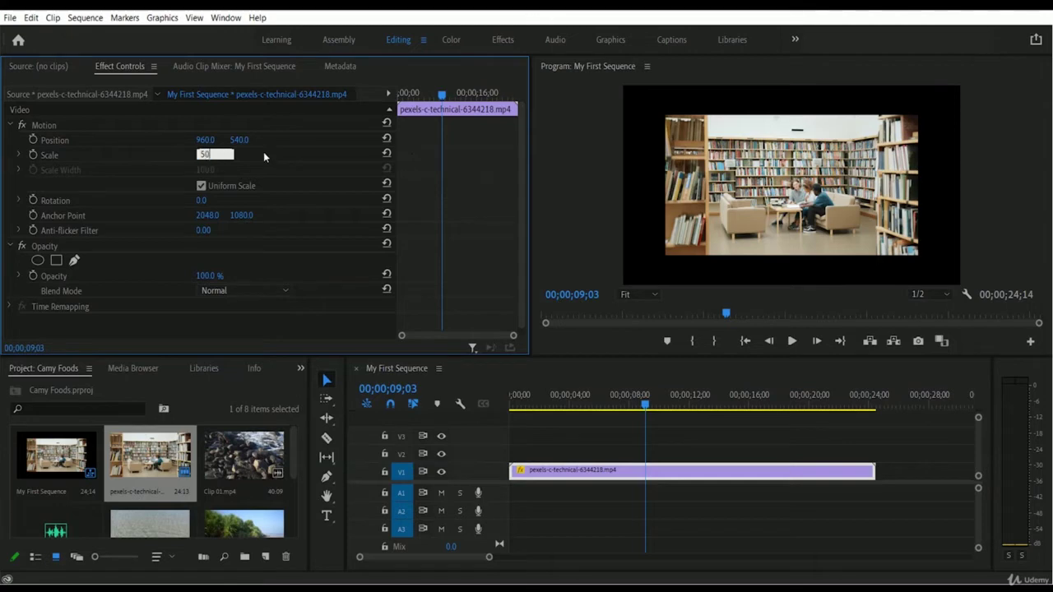
pyautogui.press('Return')
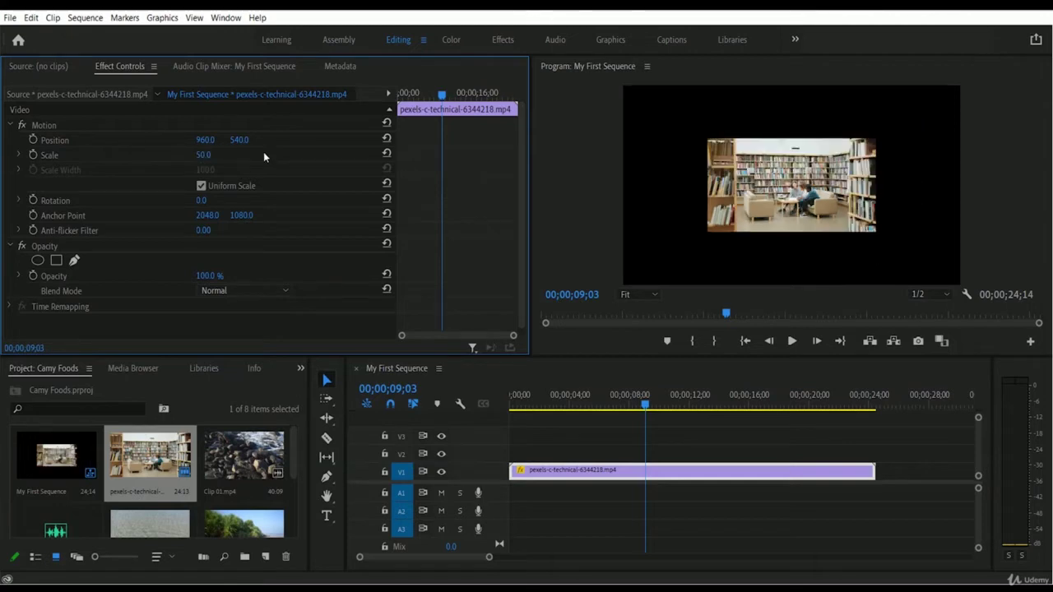
# Try the library clip's Scale at 150 and set it back to 100
pyautogui.click(204, 155)
pyautogui.write('150')
pyautogui.press('Return')
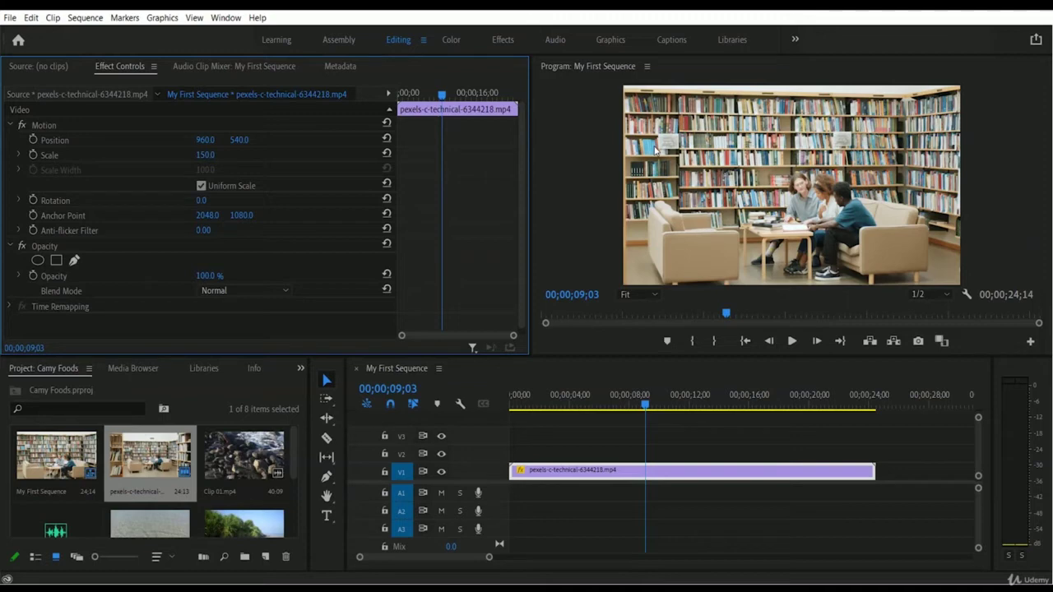
pyautogui.click(206, 155)
pyautogui.write('100')
pyautogui.press('Return')
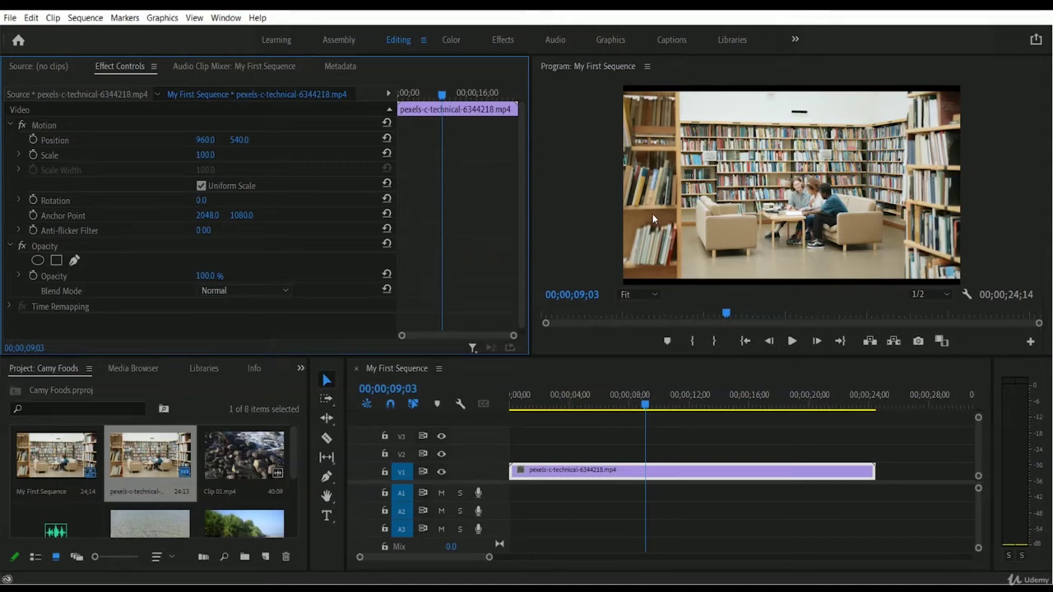
# Move the playhead to the start of the sequence and reduce the clip's Scale to 94
pyautogui.press('Home')
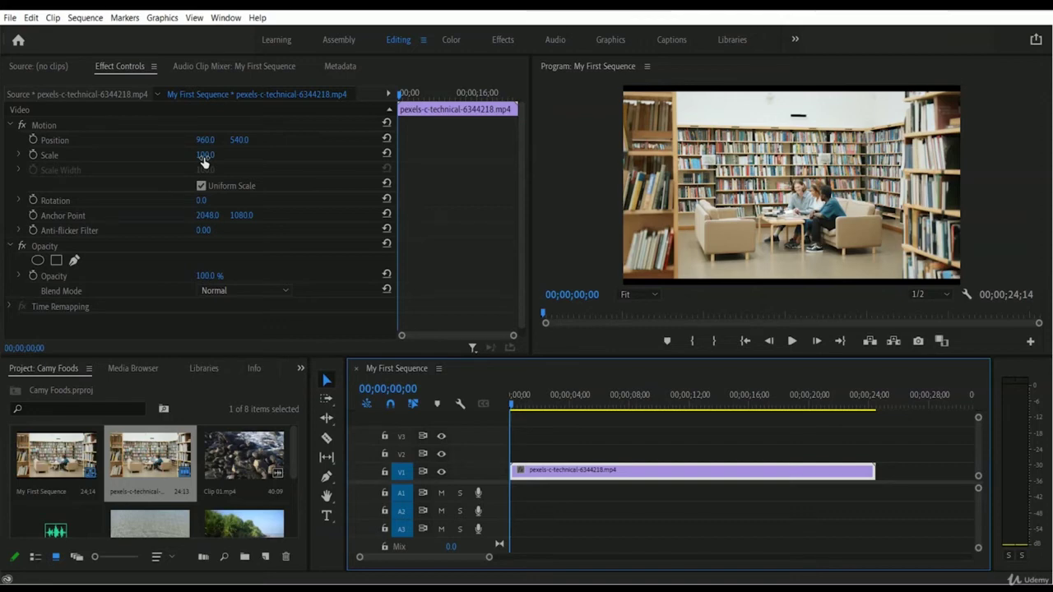
pyautogui.moveTo(204, 161)
pyautogui.mouseDown()
pyautogui.moveTo(235, 165)
pyautogui.moveTo(200, 172)
pyautogui.mouseUp()
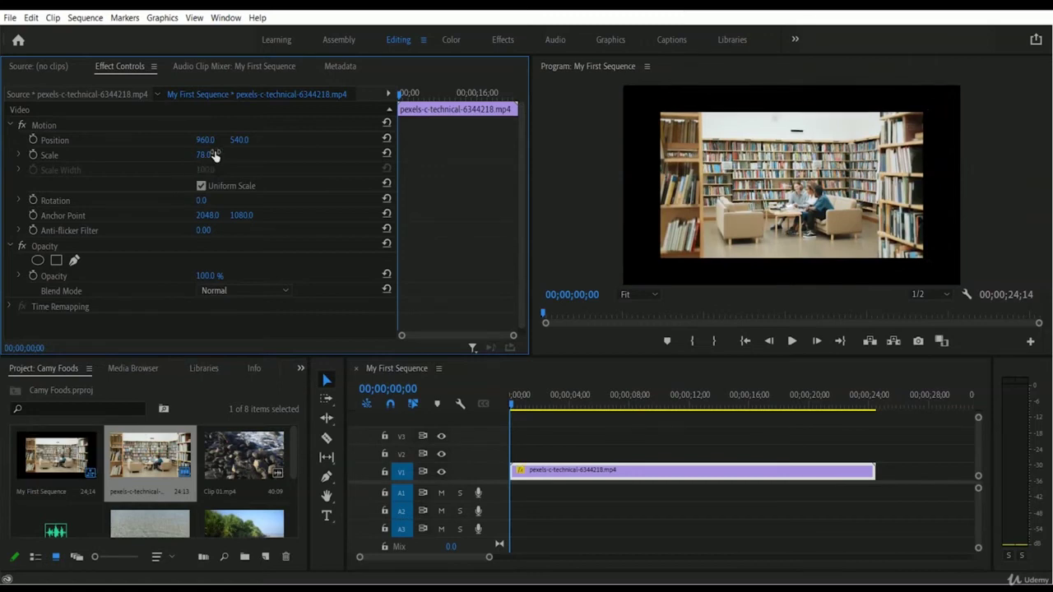
pyautogui.moveTo(204, 155); pyautogui.dragTo(220, 158)
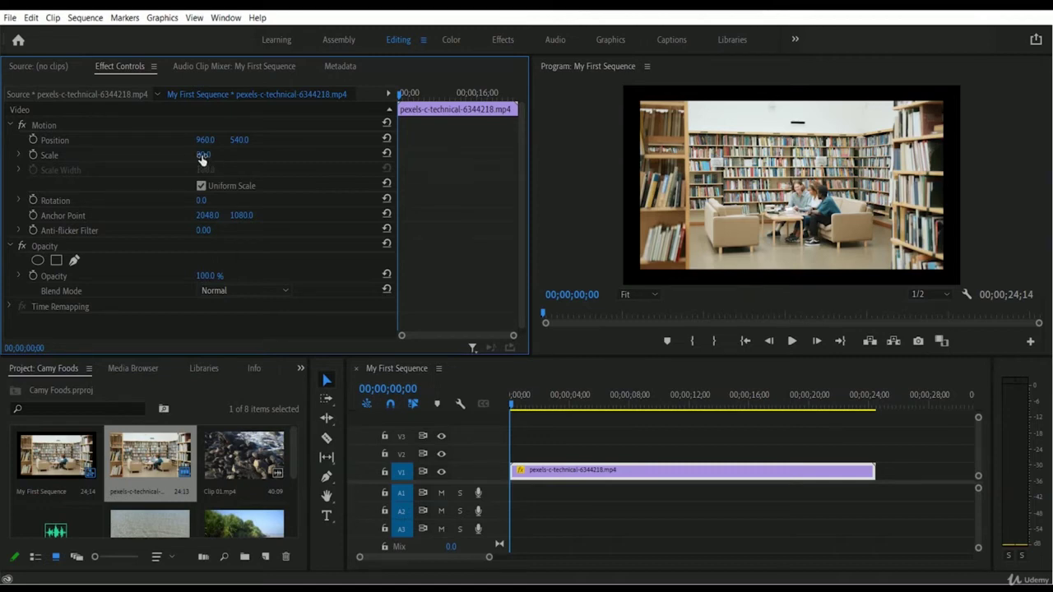
pyautogui.moveTo(203, 159)
pyautogui.mouseDown()
pyautogui.moveTo(188, 160)
pyautogui.moveTo(202, 162)
pyautogui.mouseUp()
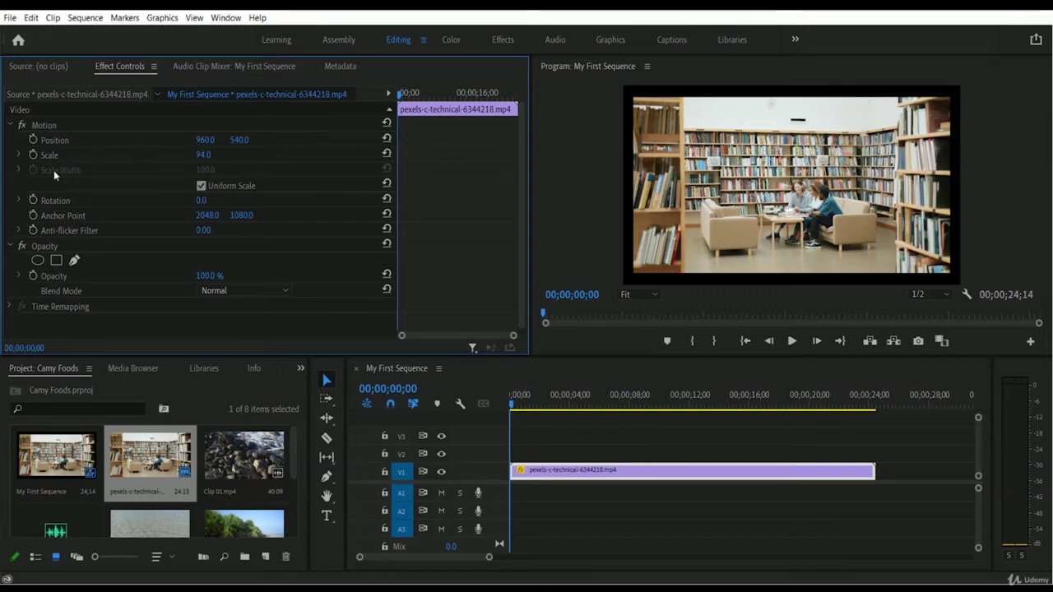
# Turn off Uniform Scale for the clip, try a stretched Scale Height of 142, and set it to 100
pyautogui.click(202, 186)
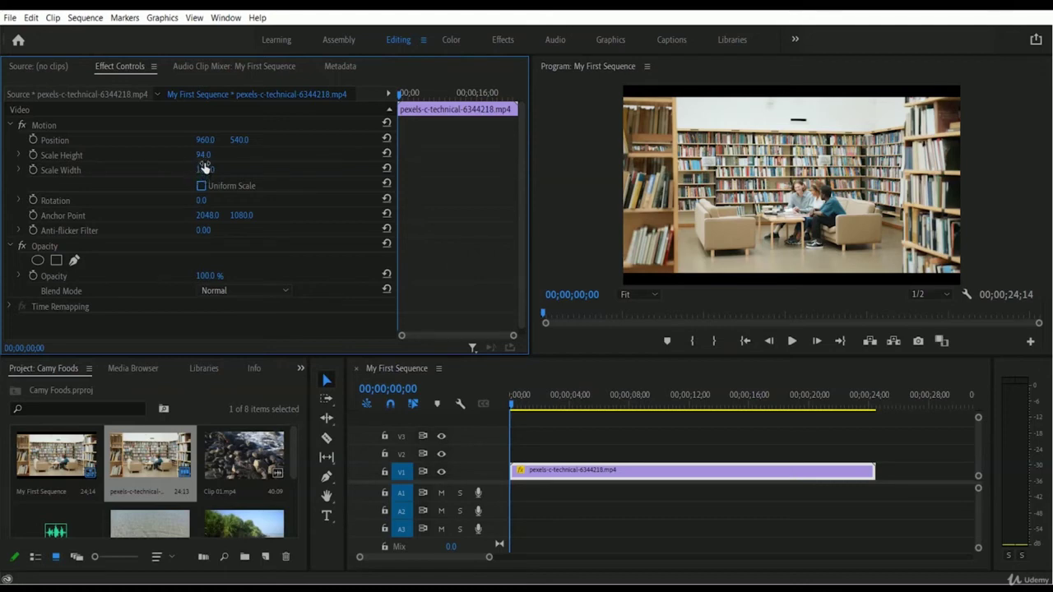
pyautogui.moveTo(204, 159); pyautogui.dragTo(201, 161)
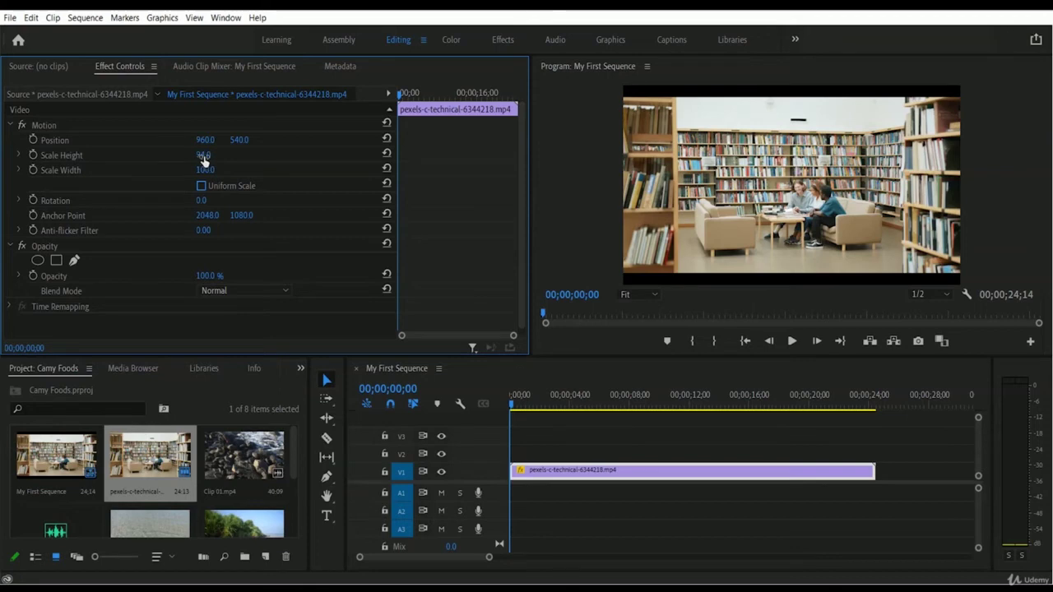
pyautogui.moveTo(203, 159); pyautogui.dragTo(241, 155)
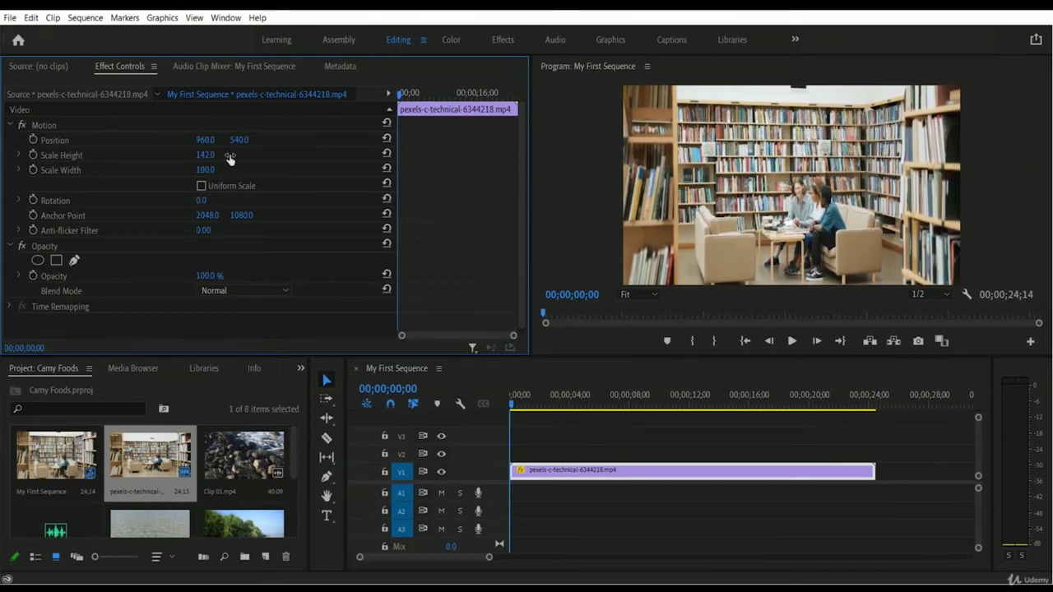
pyautogui.moveTo(207, 159); pyautogui.dragTo(176, 160)
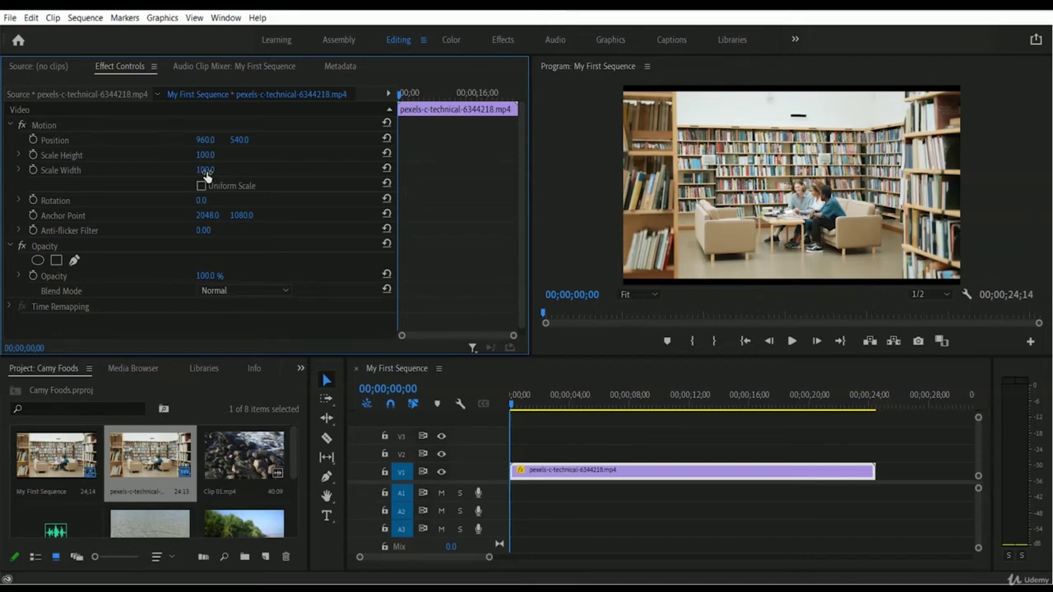
# Set the clip's Scale Width to 101 and its Scale Height to 92
pyautogui.moveTo(206, 171)
pyautogui.mouseDown()
pyautogui.moveTo(228, 177)
pyautogui.moveTo(196, 179)
pyautogui.moveTo(224, 180)
pyautogui.moveTo(207, 182)
pyautogui.moveTo(223, 183)
pyautogui.moveTo(214, 186)
pyautogui.mouseUp()
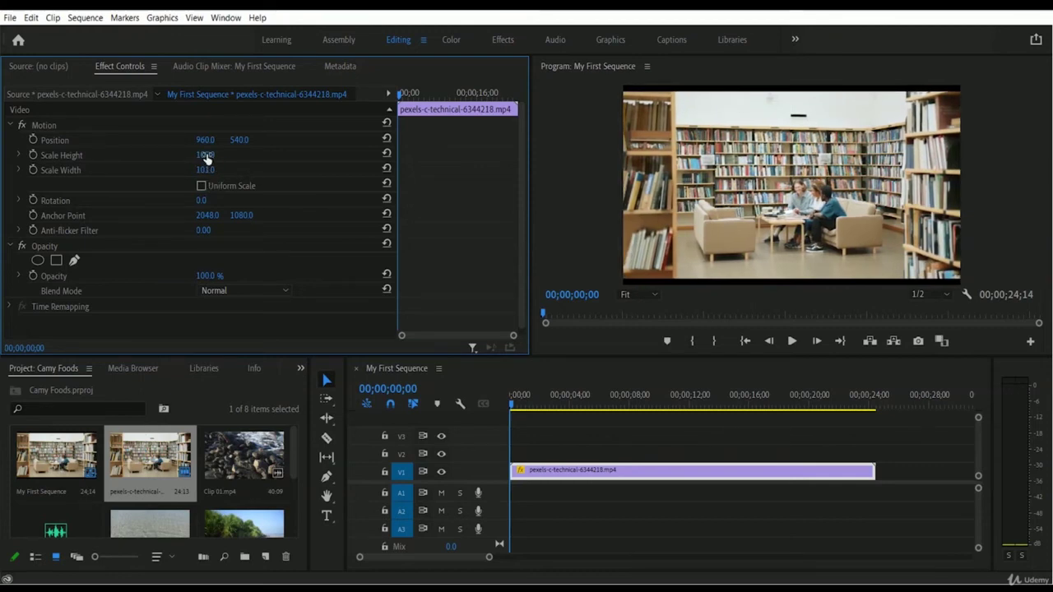
pyautogui.moveTo(206, 156); pyautogui.dragTo(198, 160)
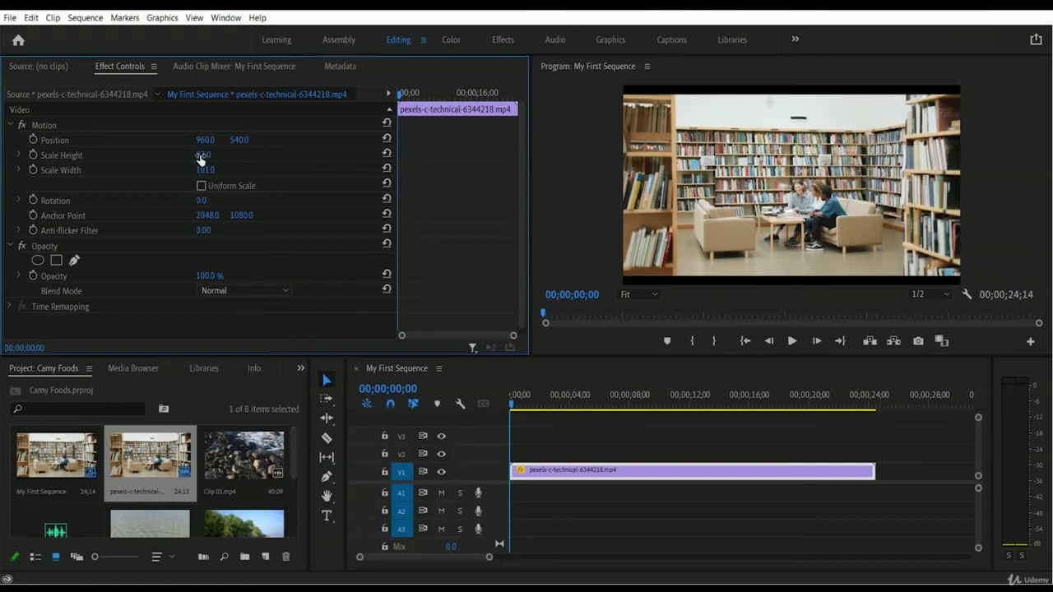
pyautogui.moveTo(197, 160); pyautogui.dragTo(222, 158)
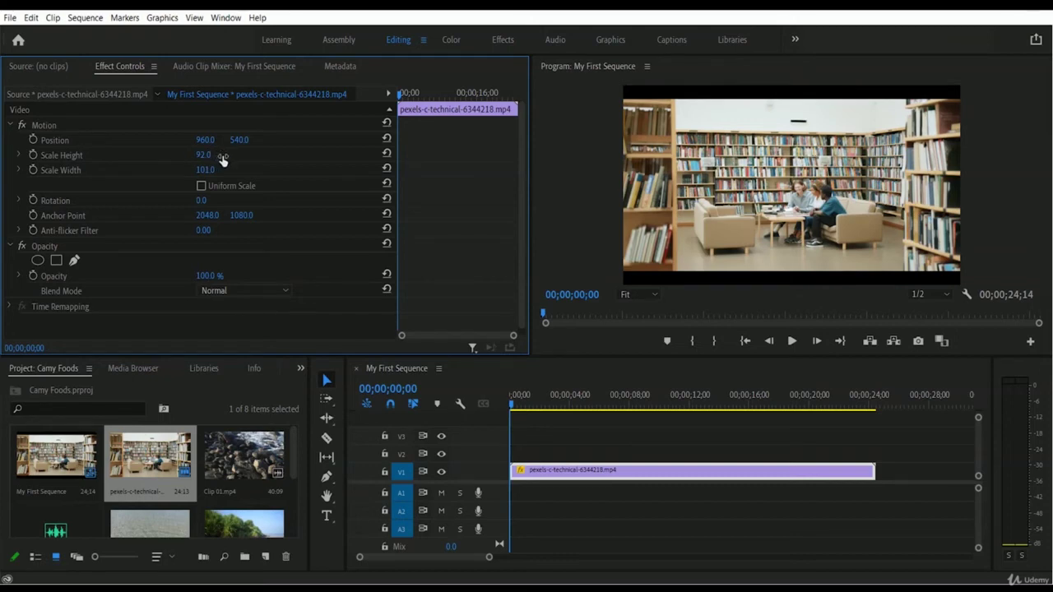
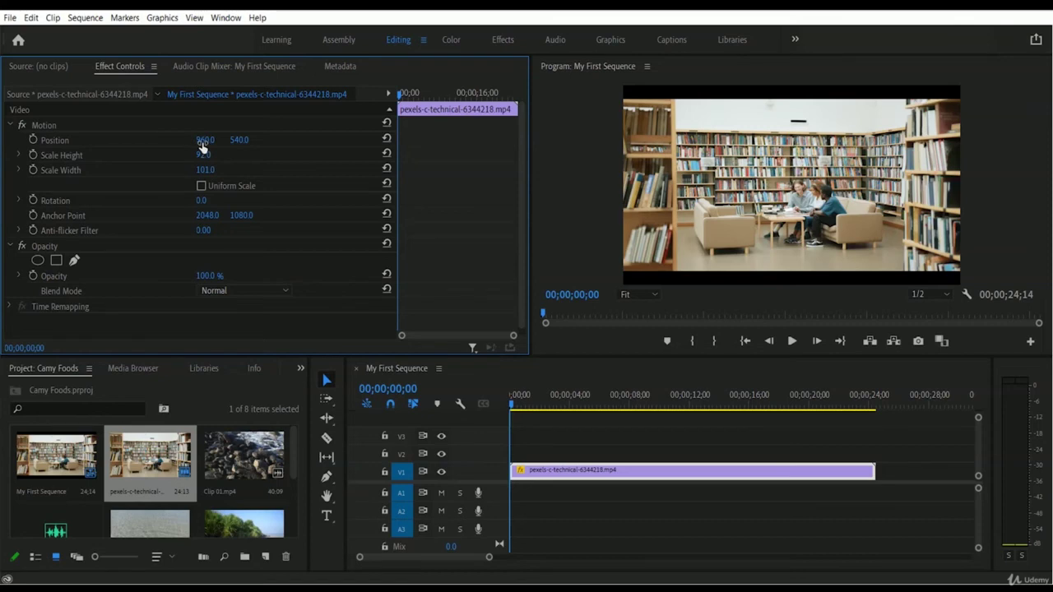
# Set the clip's horizontal Position to 970 and nudge its vertical Position slightly
pyautogui.moveTo(203, 144); pyautogui.dragTo(628, 159)
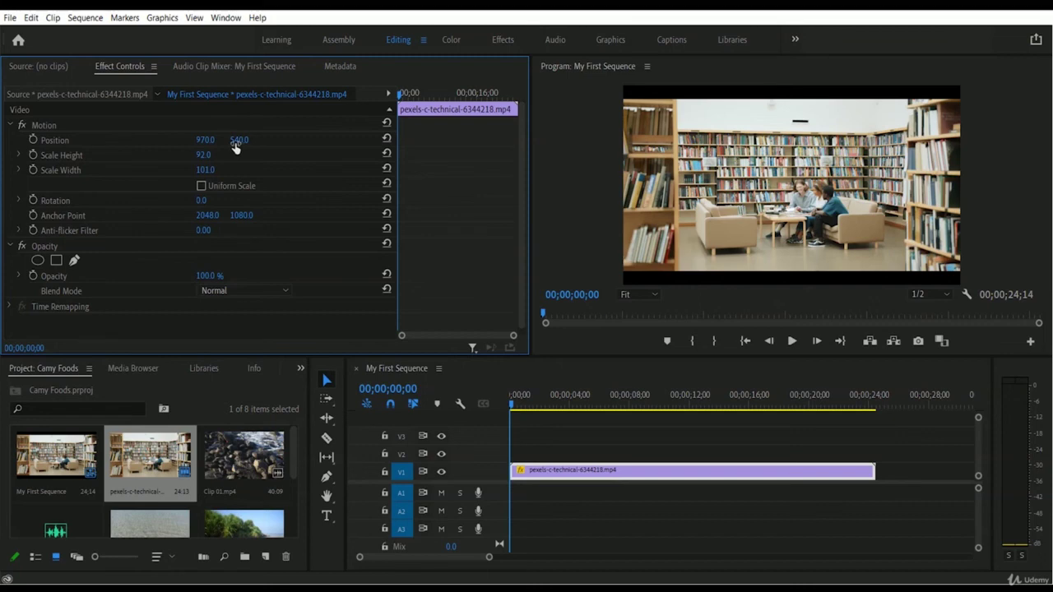
pyautogui.moveTo(226, 146); pyautogui.dragTo(452, 157)
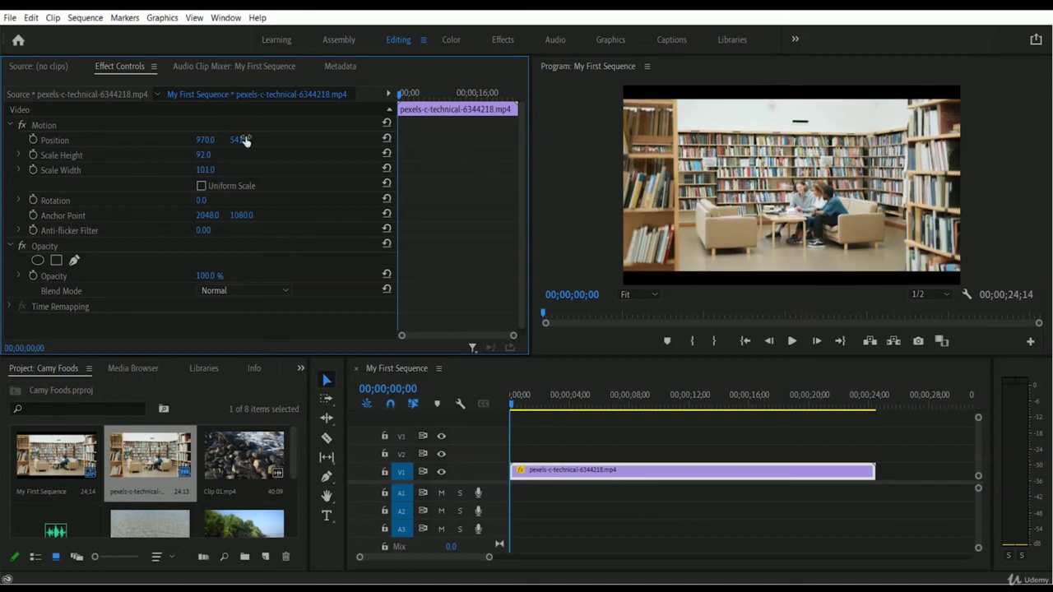